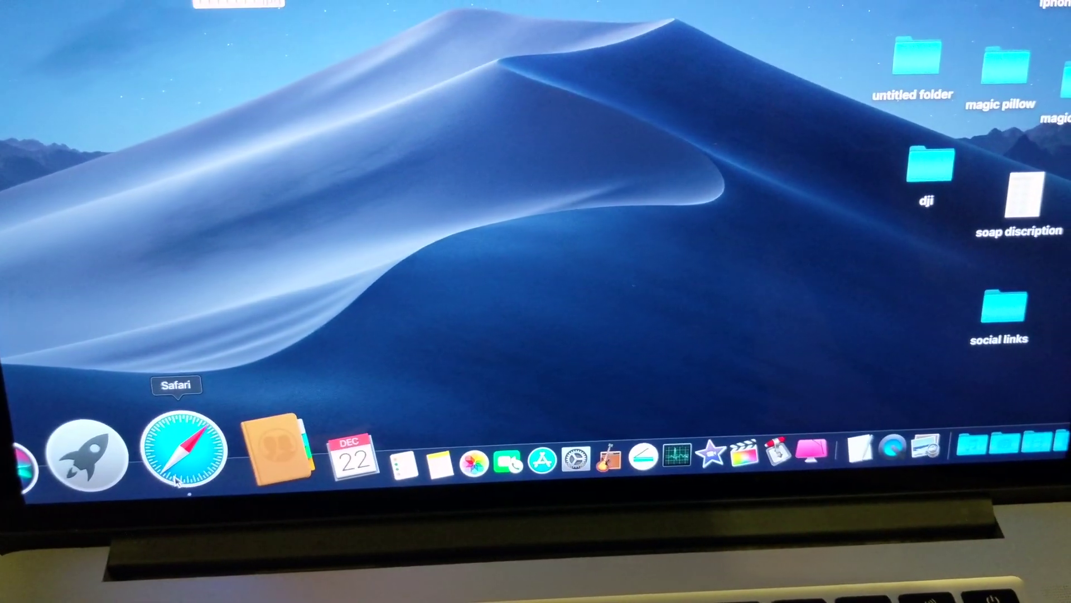
Open YouTube from Safari's favourites to reach the channel with its banner artwork.
click(191, 485)
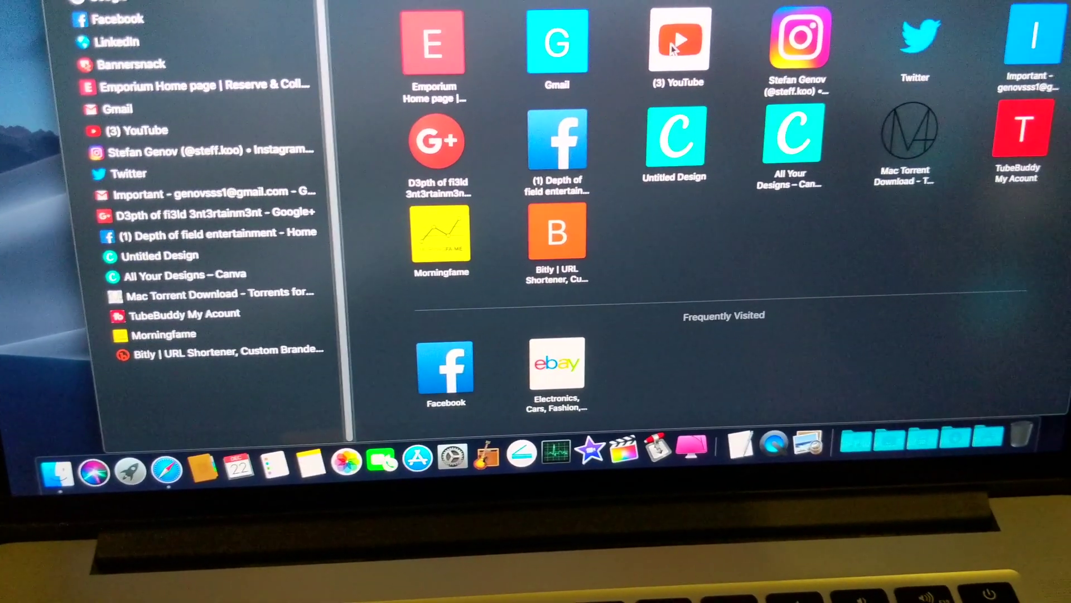
click(664, 50)
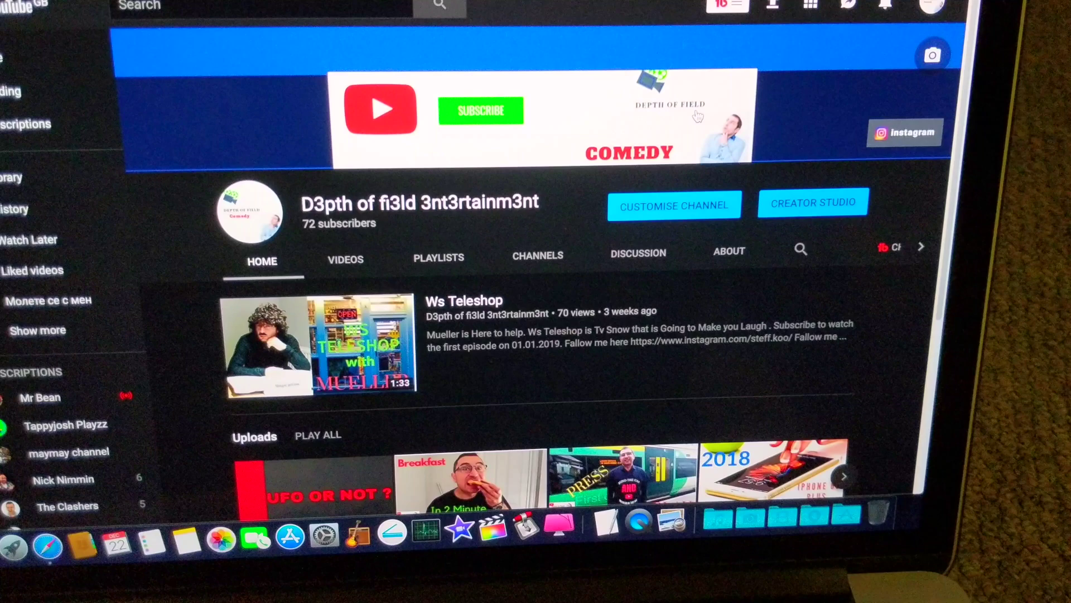
click(925, 53)
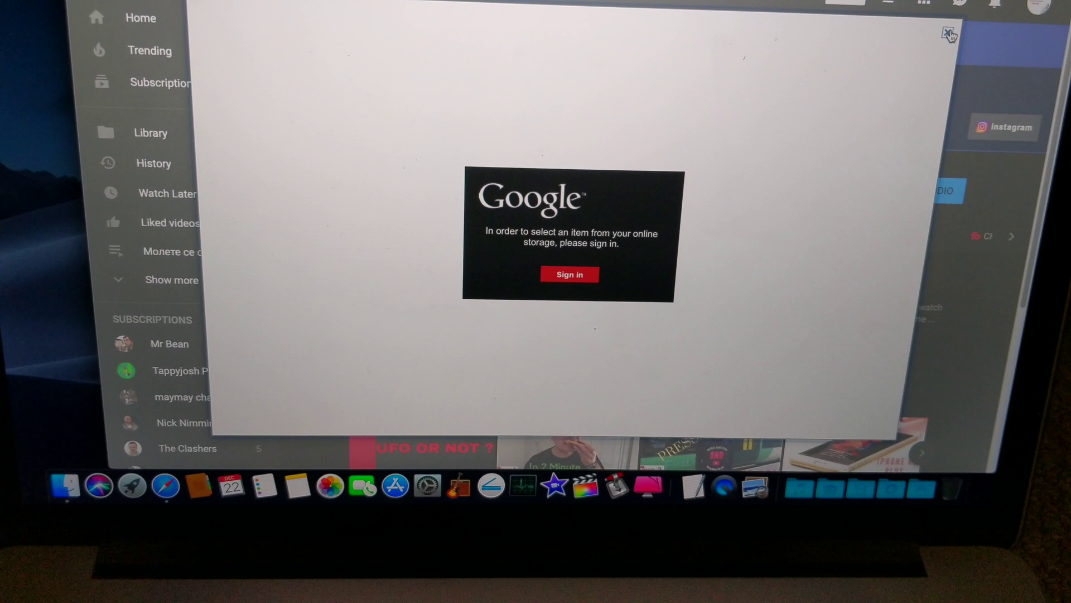
click(583, 266)
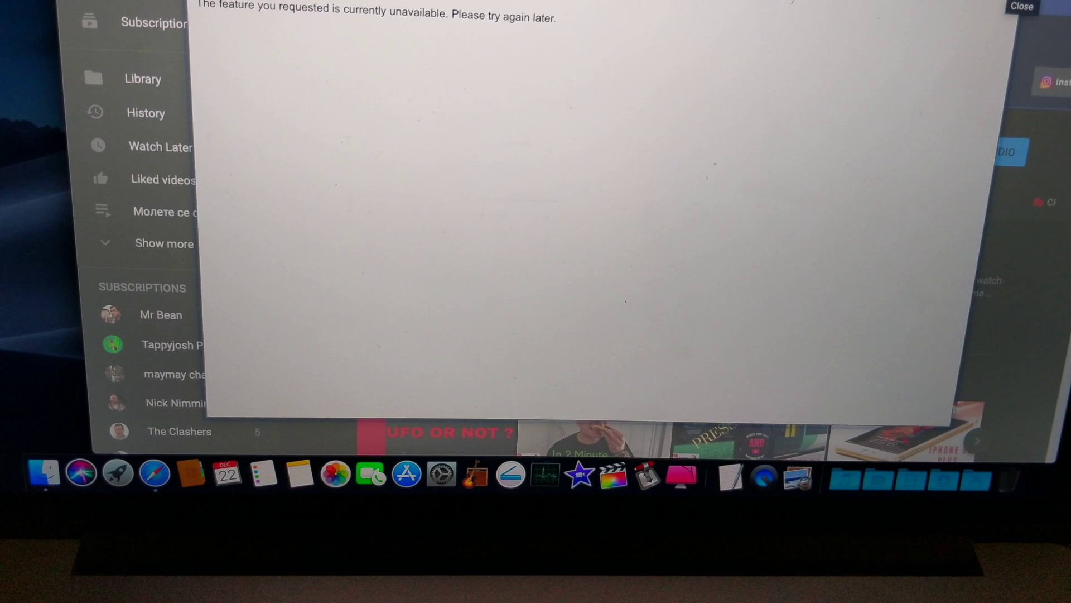
click(1019, 3)
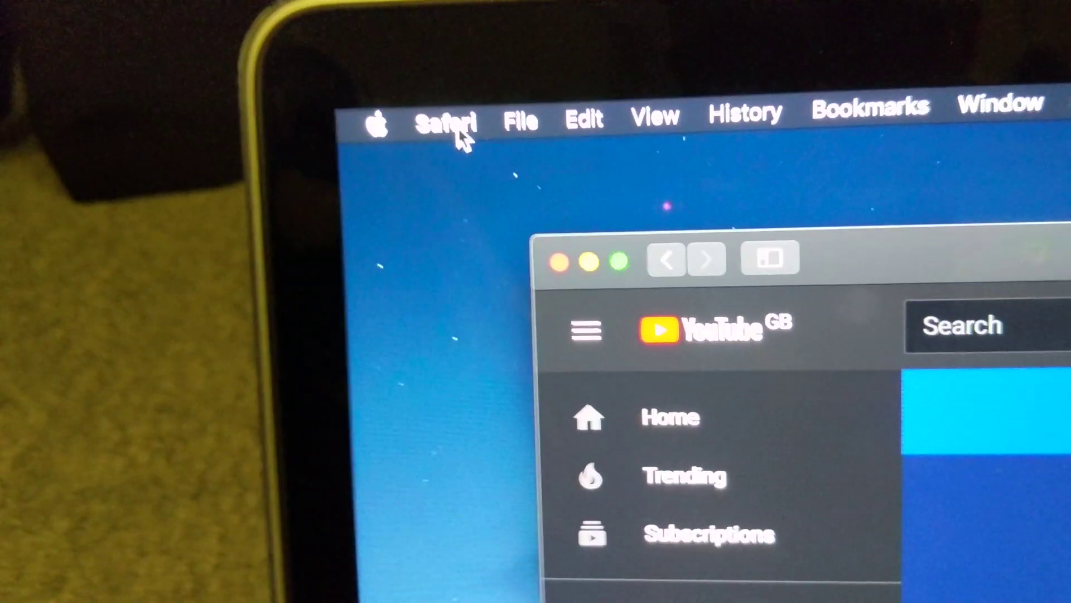
Enable Block all cookies in Safari's Privacy preferences and confirm with Block All.
click(458, 127)
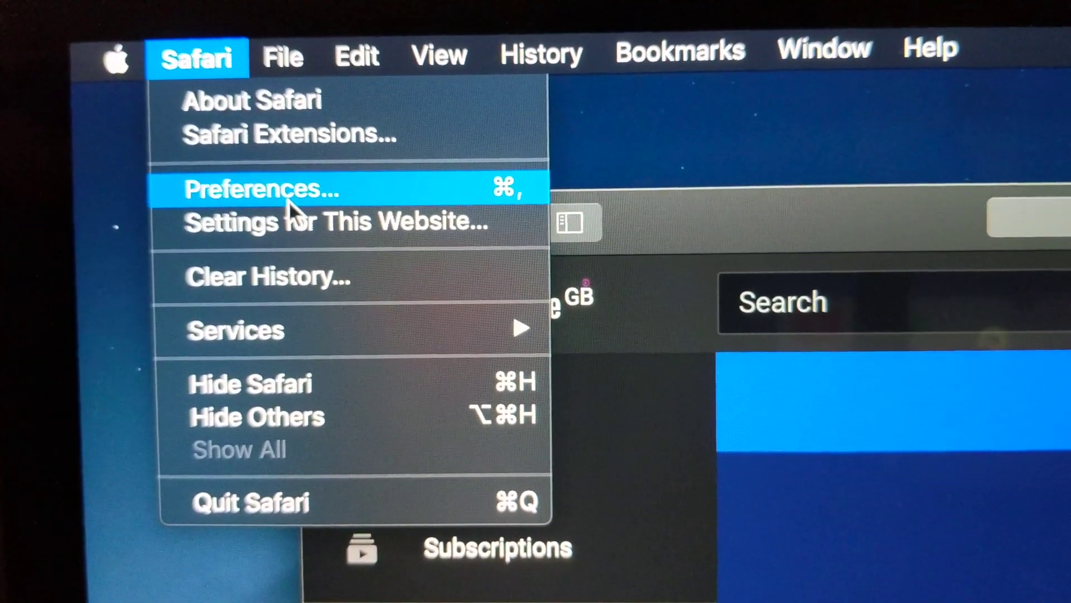
click(288, 201)
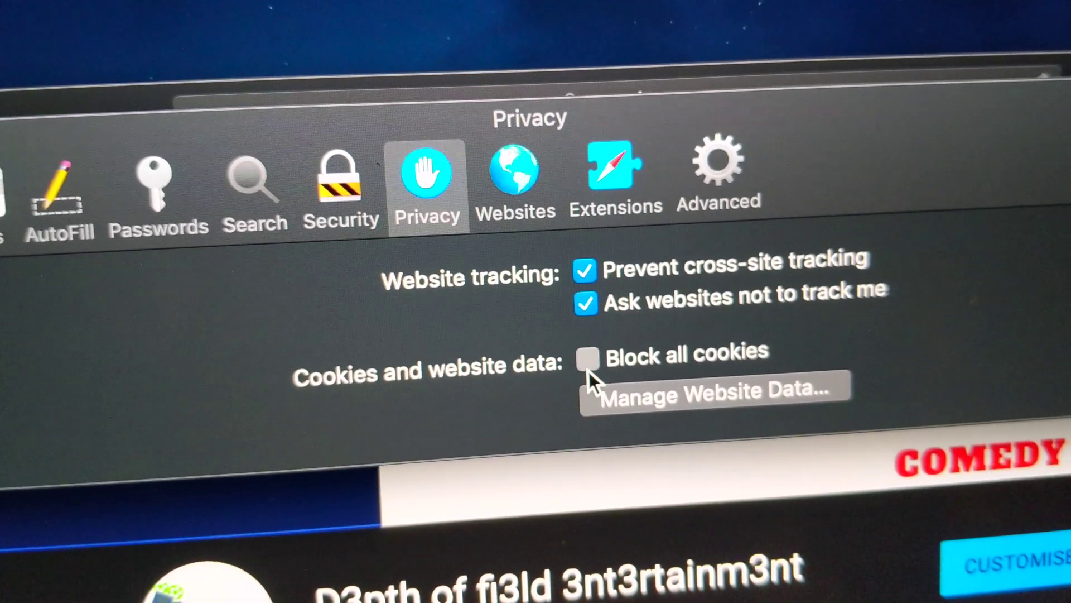
click(588, 360)
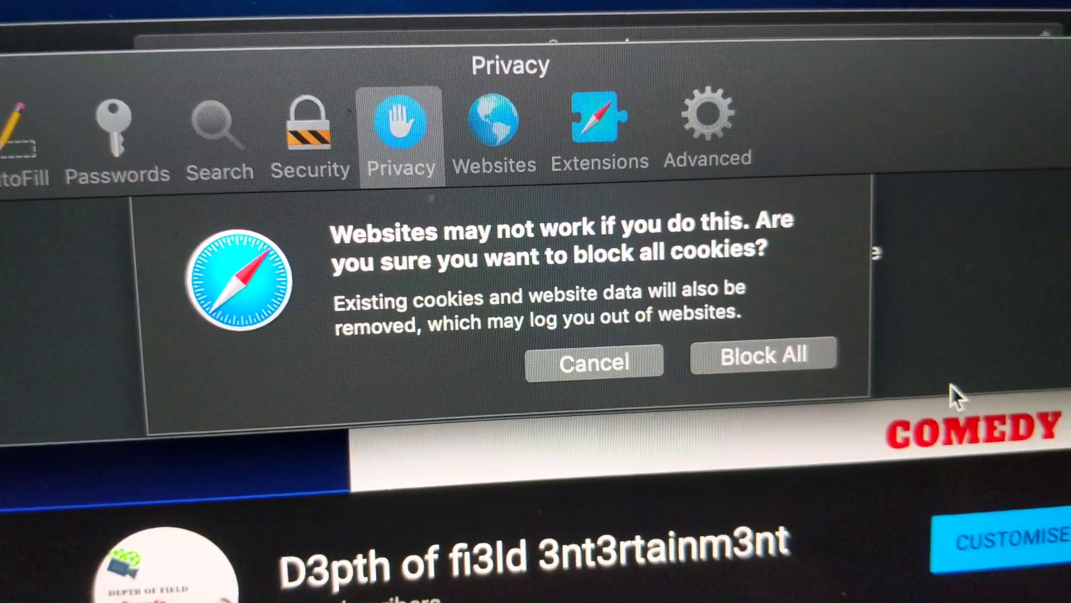
click(778, 367)
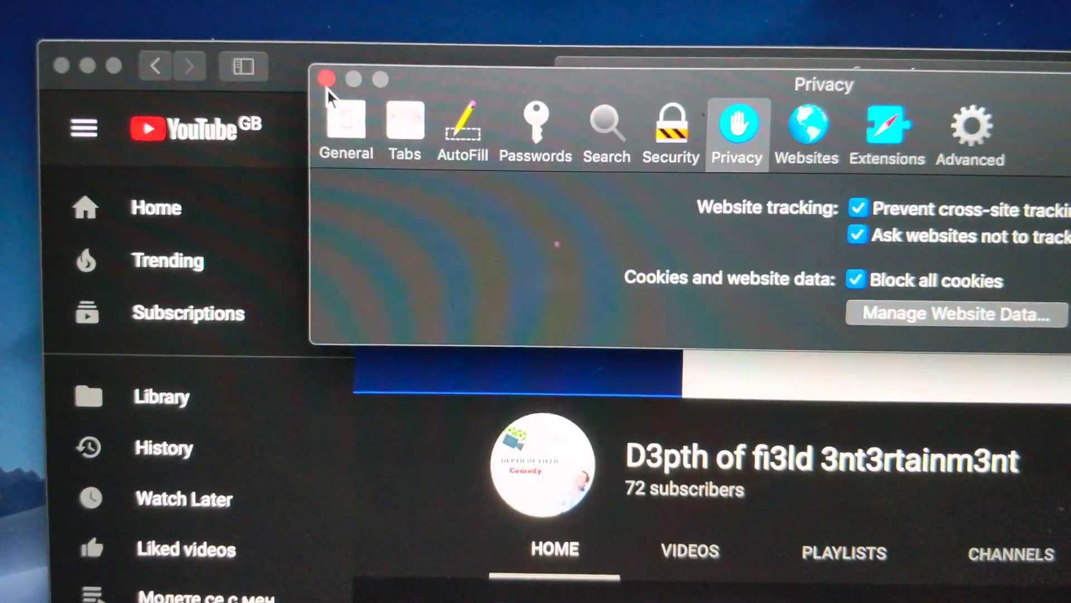
Close Preferences and follow the YouTube favourite to Google's 'Cookies are disabled' page.
click(328, 83)
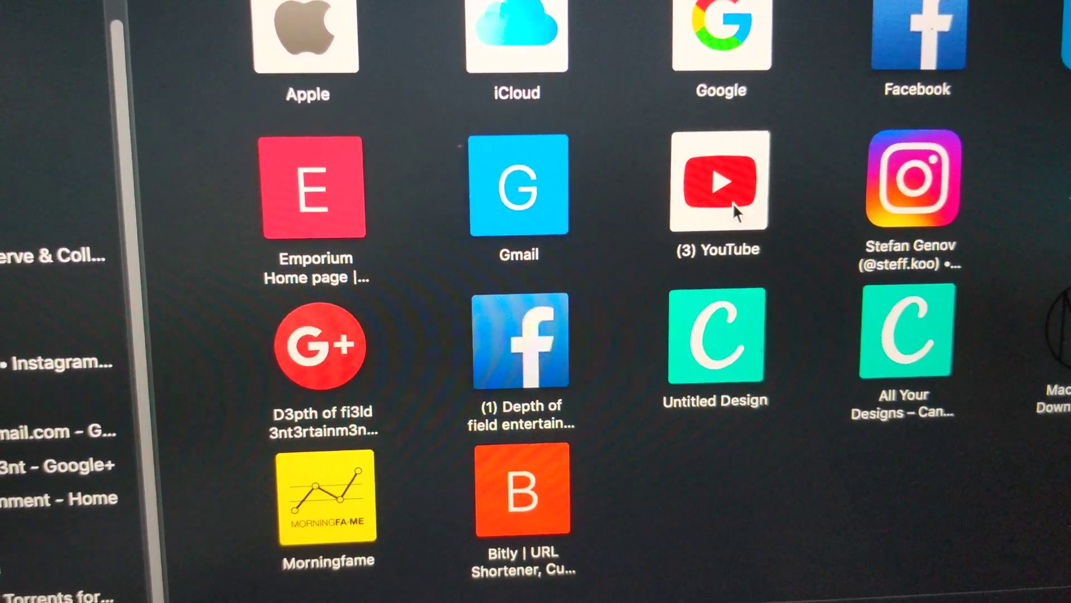
click(733, 203)
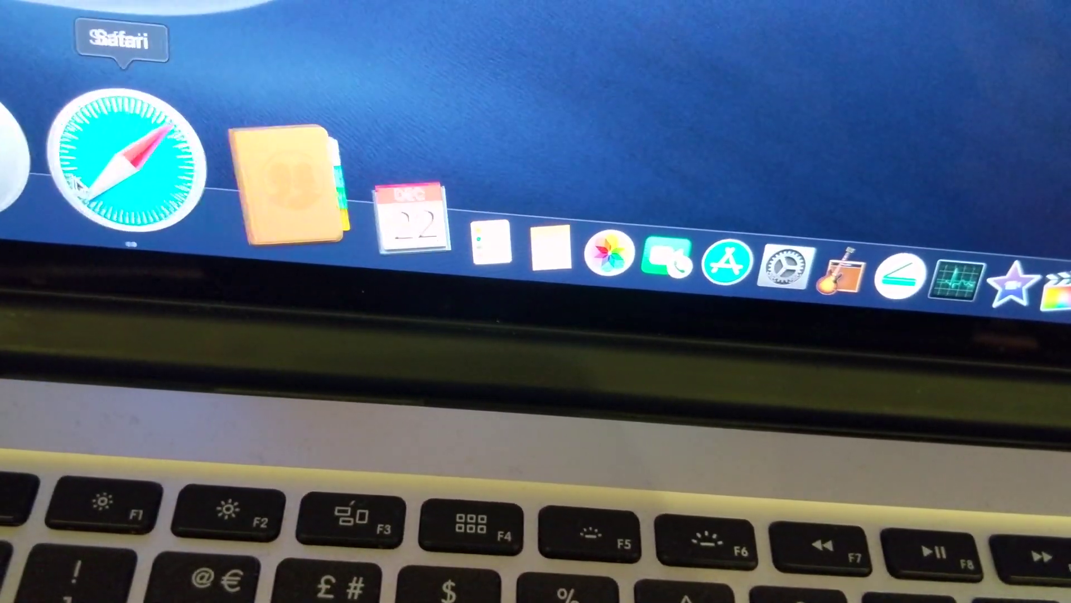
Reopen Safari from the Dock, untick Block all cookies in Privacy, and close Preferences.
click(51, 159)
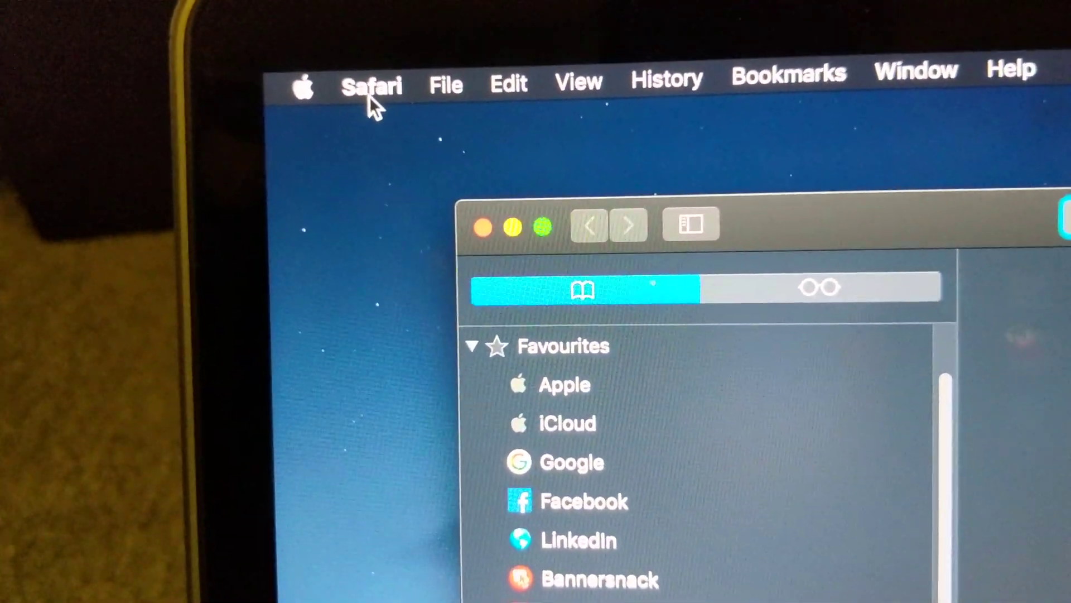
click(370, 88)
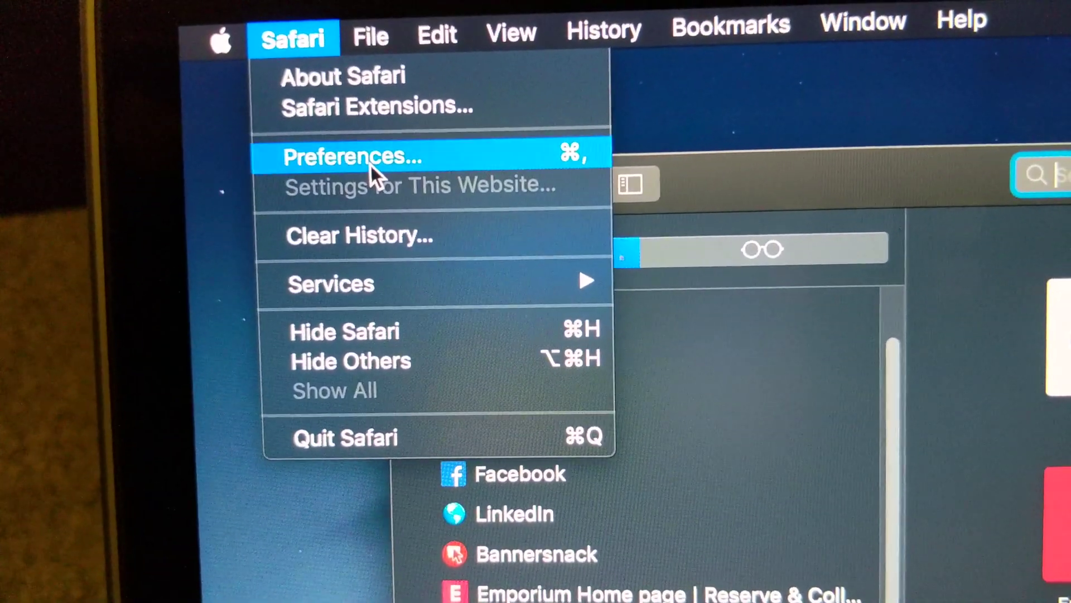
click(371, 163)
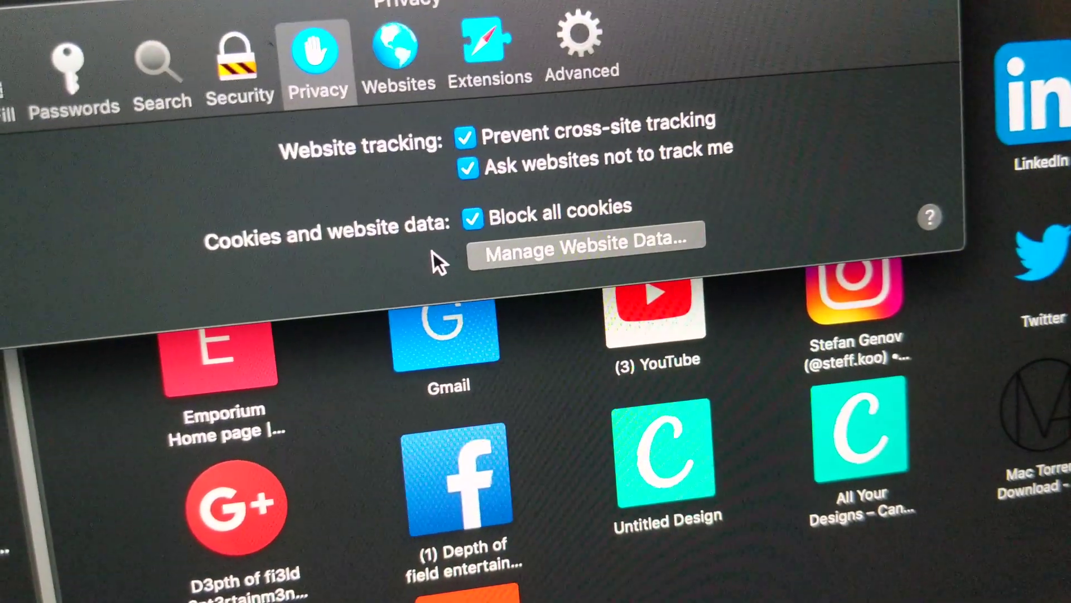
click(443, 227)
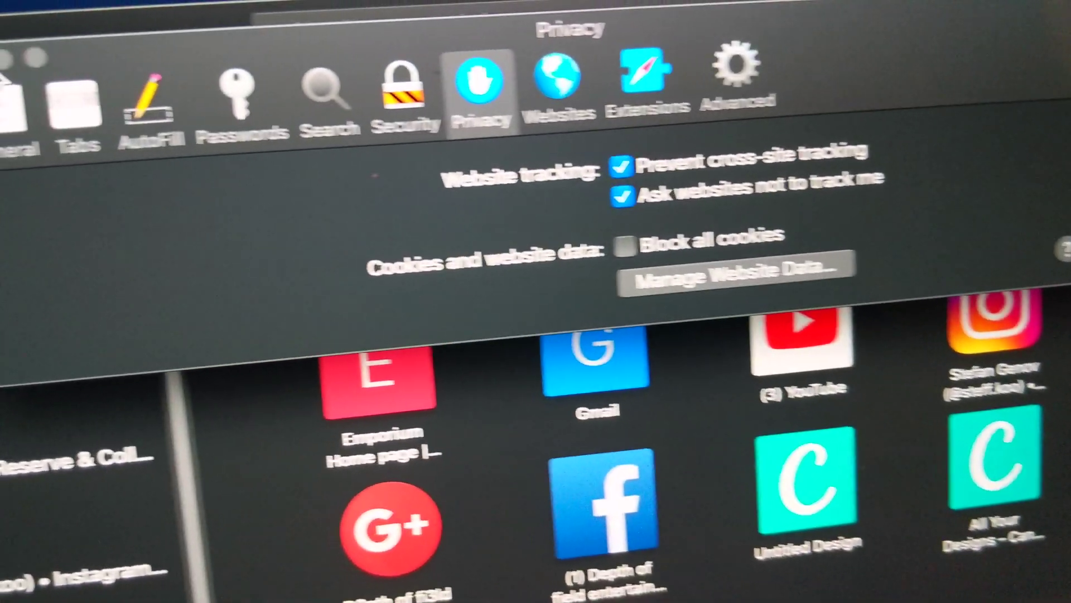
key(super+w)
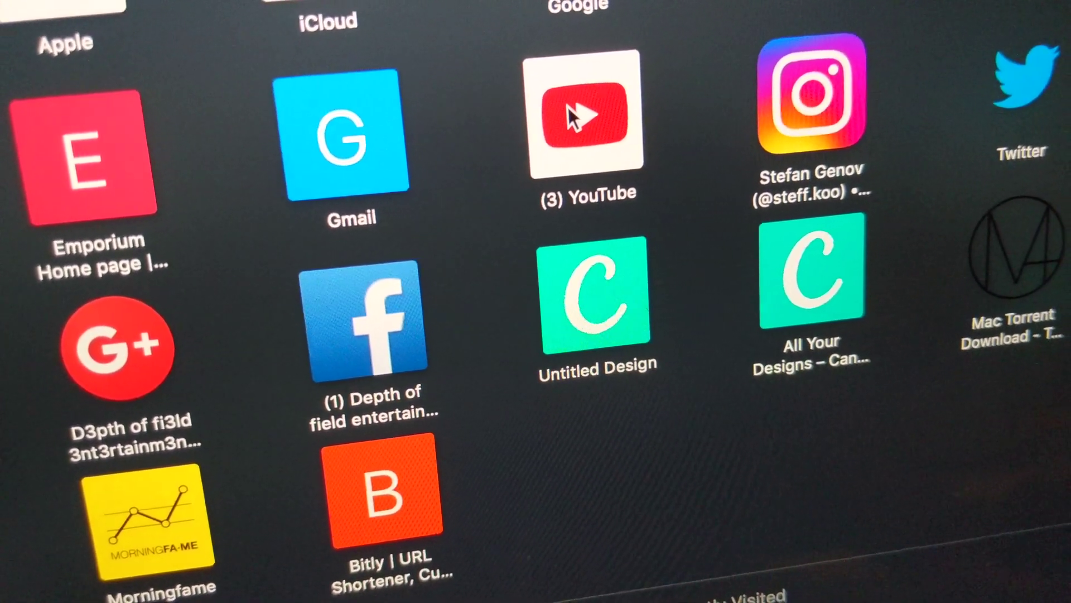
Load YouTube's home feed from the Safari favourites.
click(573, 109)
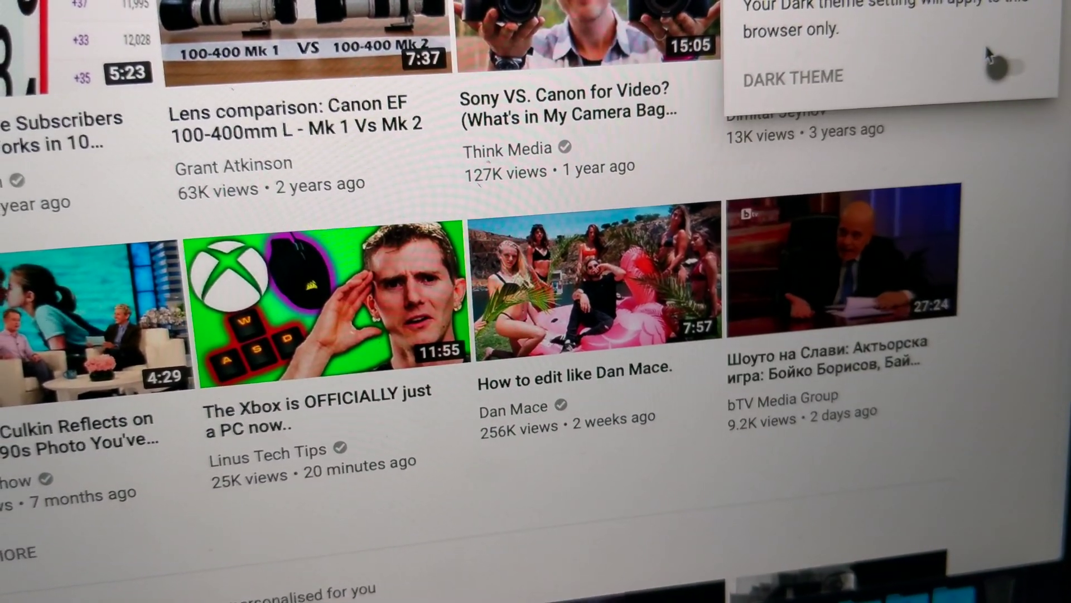
Switch YouTube's Dark theme toggle on.
click(1014, 65)
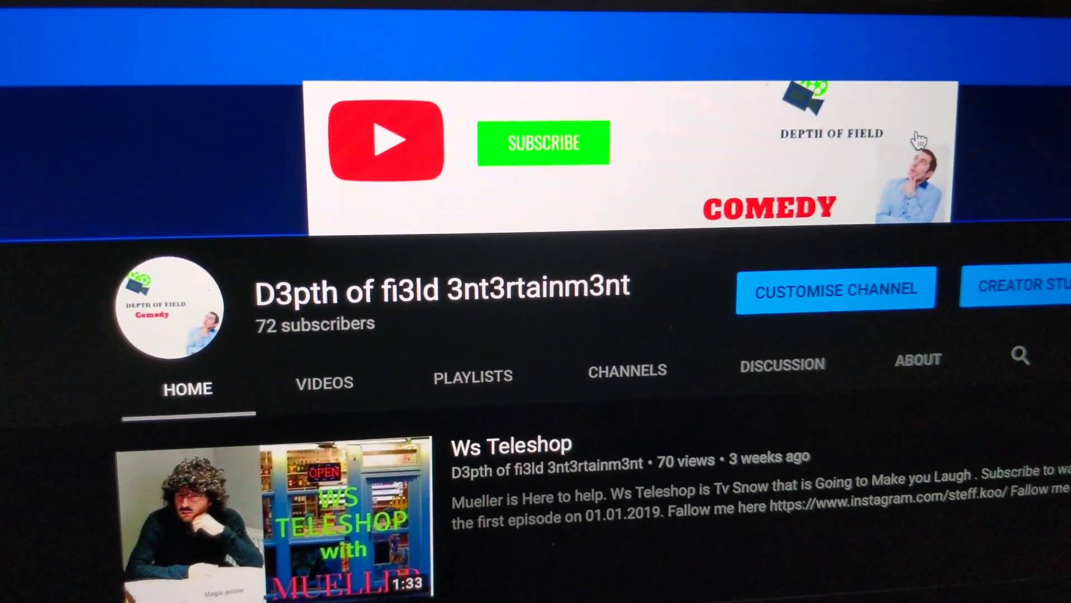
Pick YYYYYYY.jpg from the Desktop as the new channel art and start uploading it.
click(886, 142)
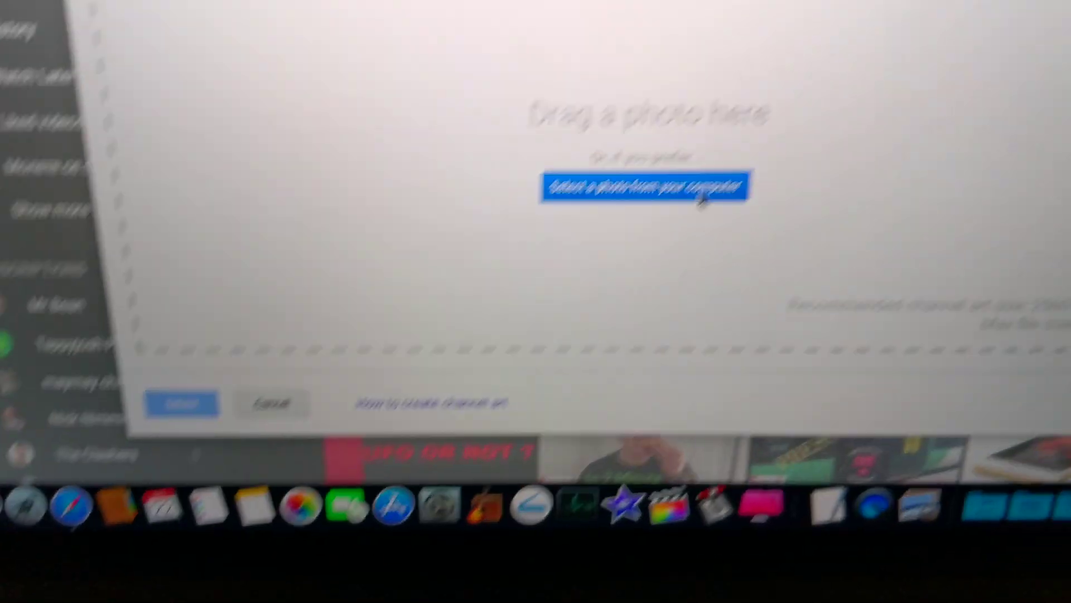
click(700, 136)
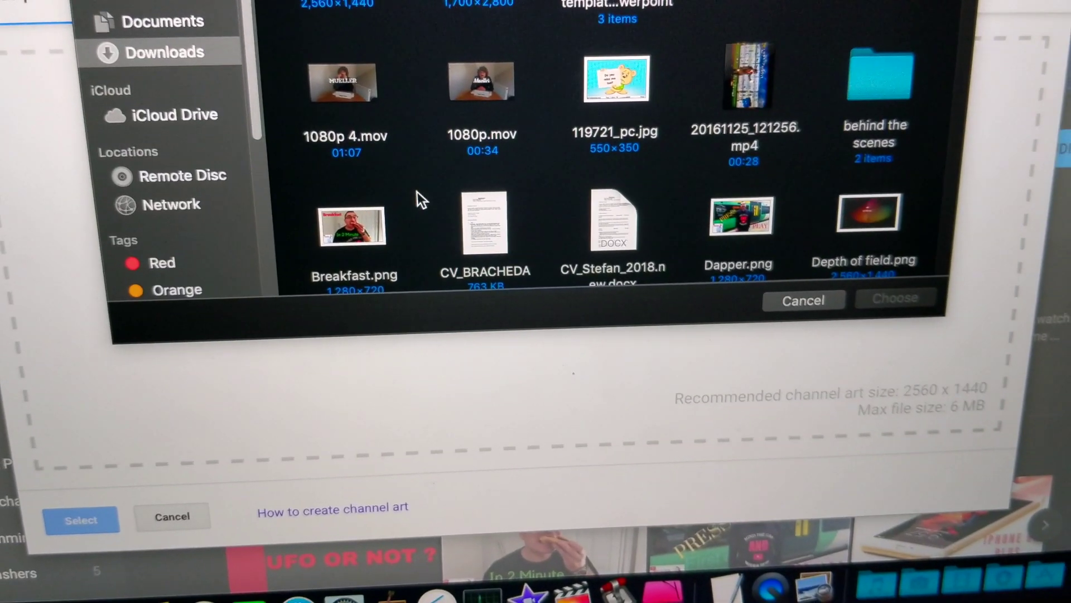
click(248, 46)
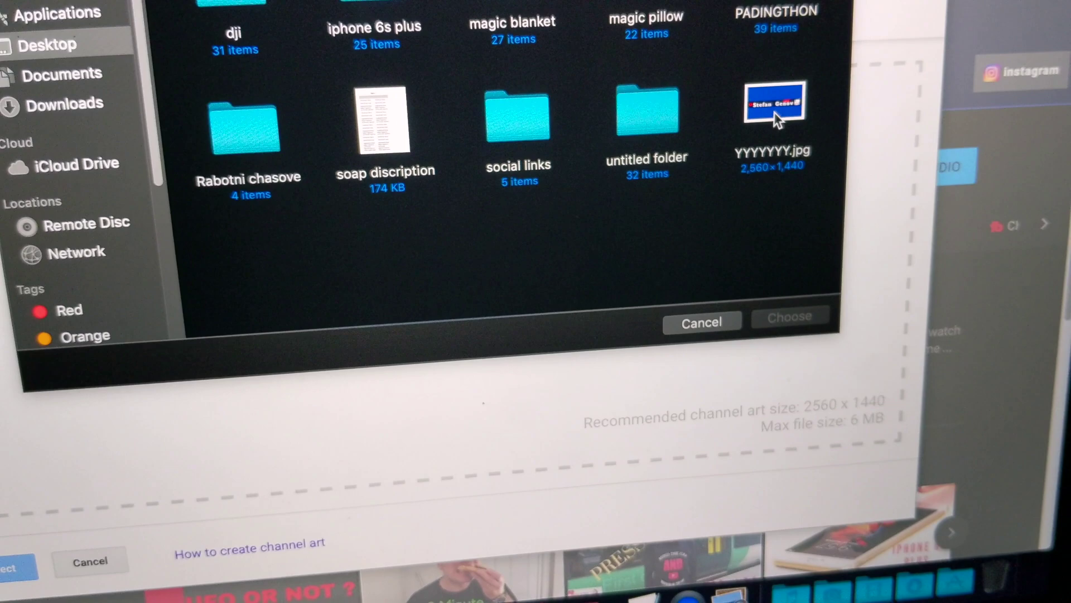
click(774, 113)
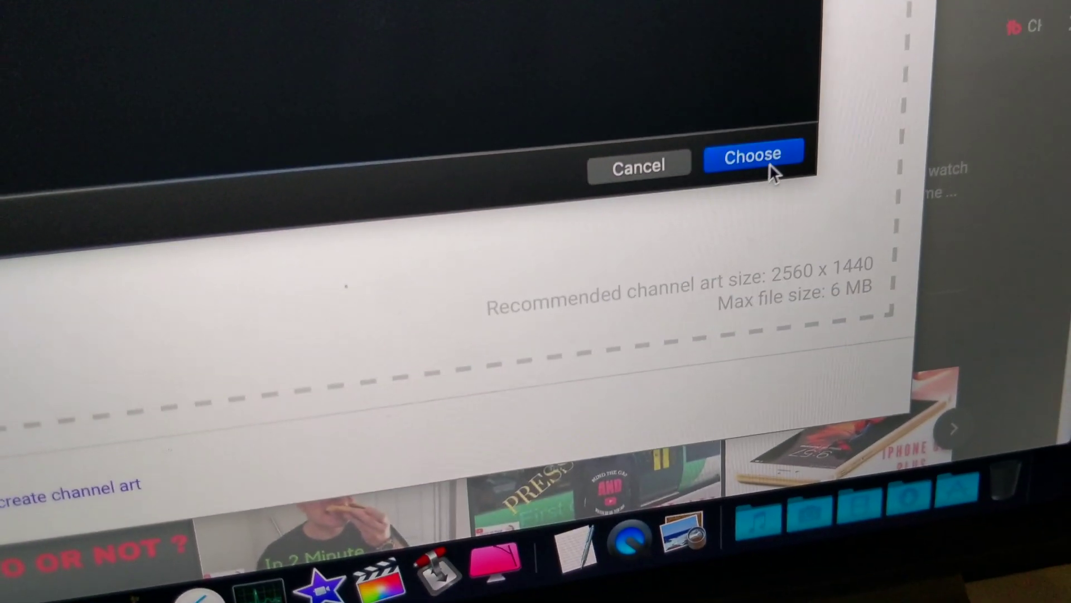
click(769, 164)
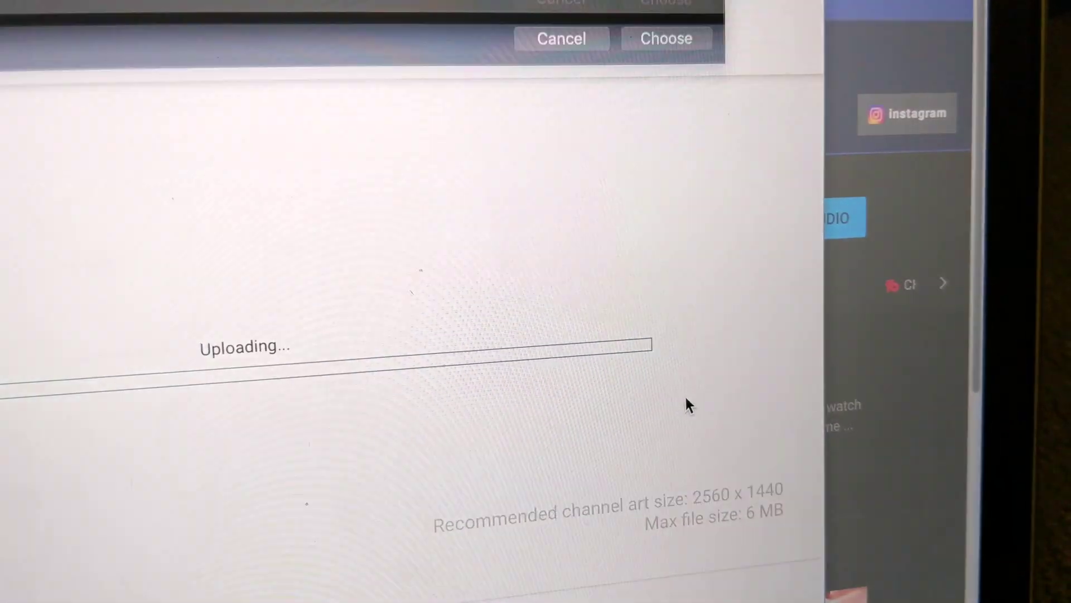